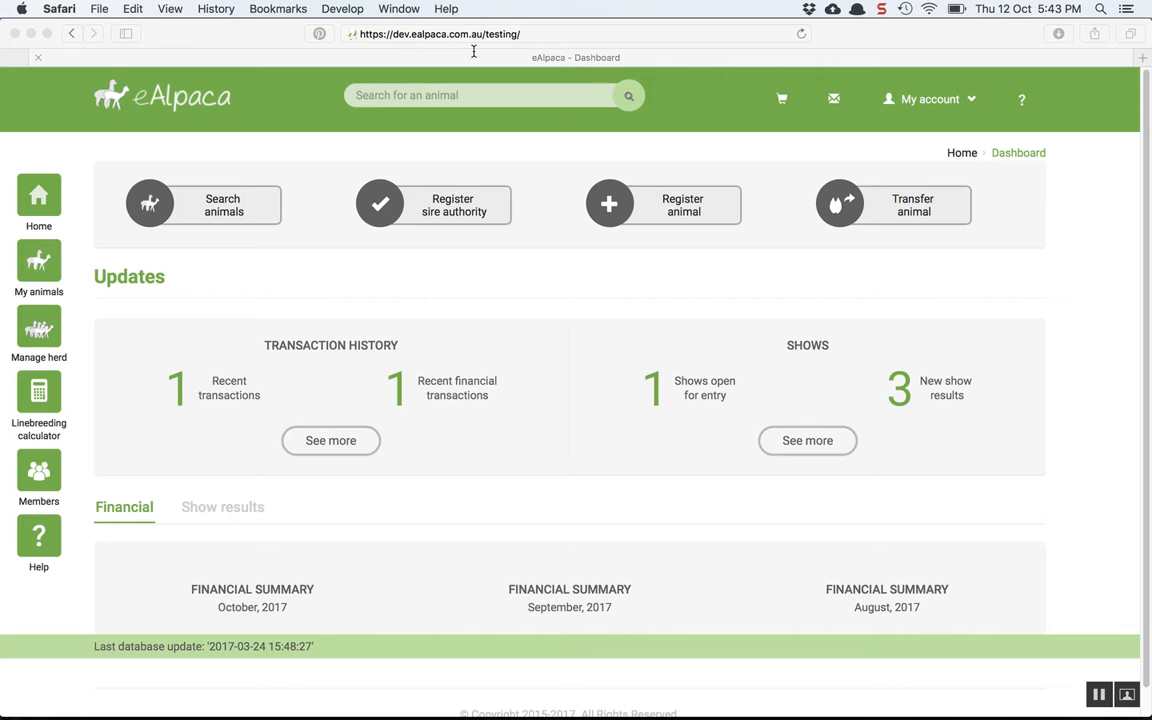
Open dev.ealpaca.com.au/testing/ and generate 5 bulk test animal registrations.
click(537, 35)
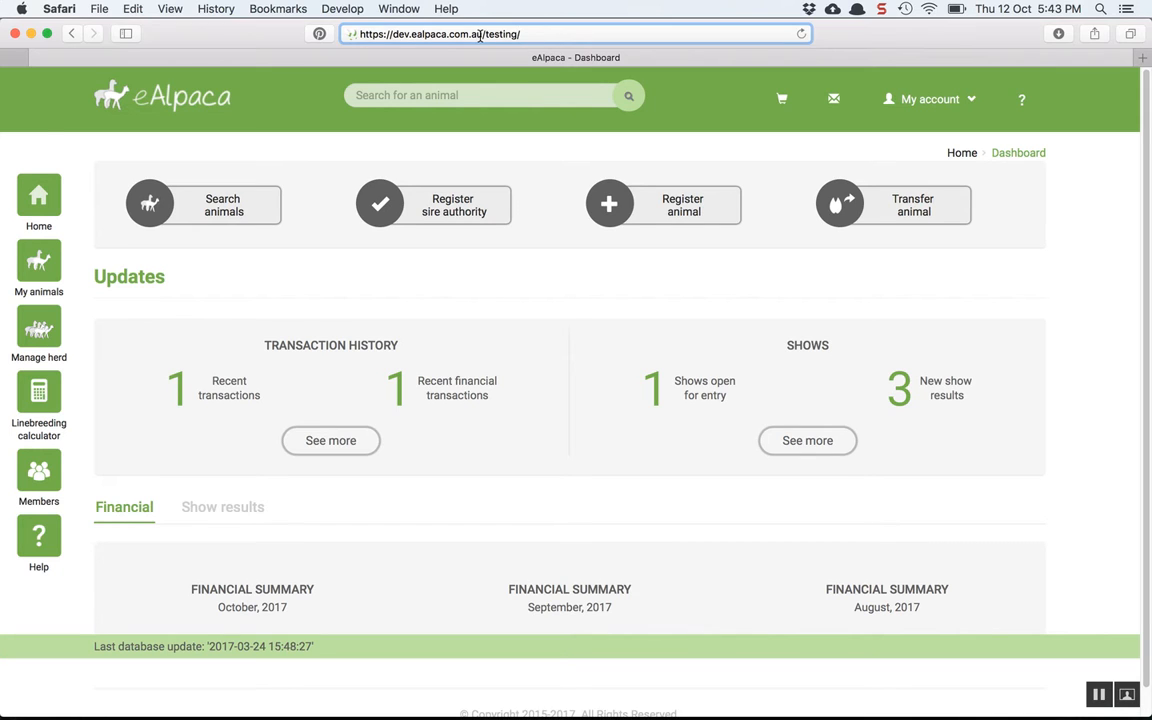
drag(484, 34, 550, 33)
key(Return)
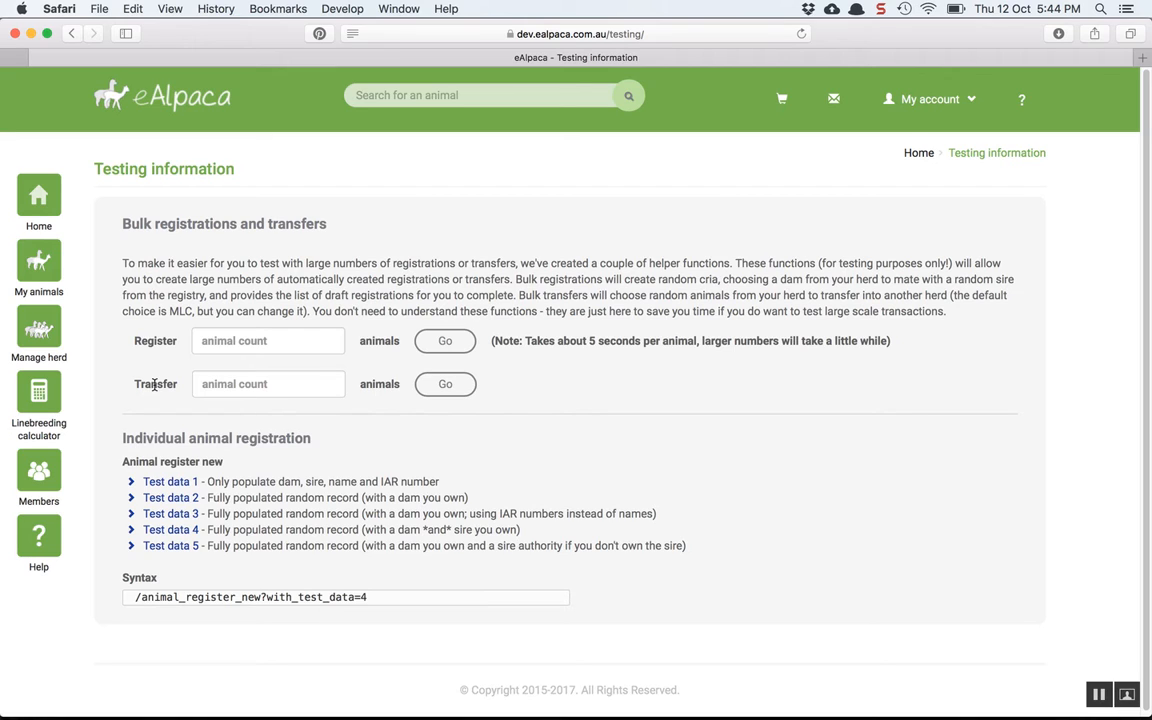
click(282, 341)
text(5)
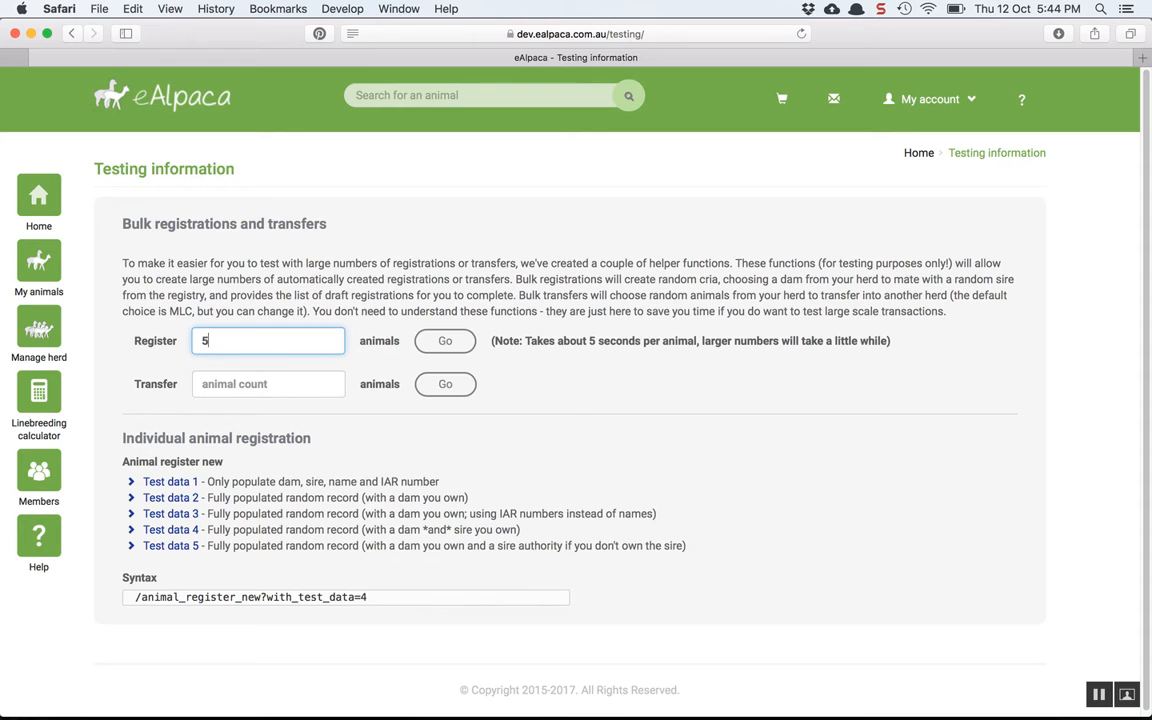
click(456, 341)
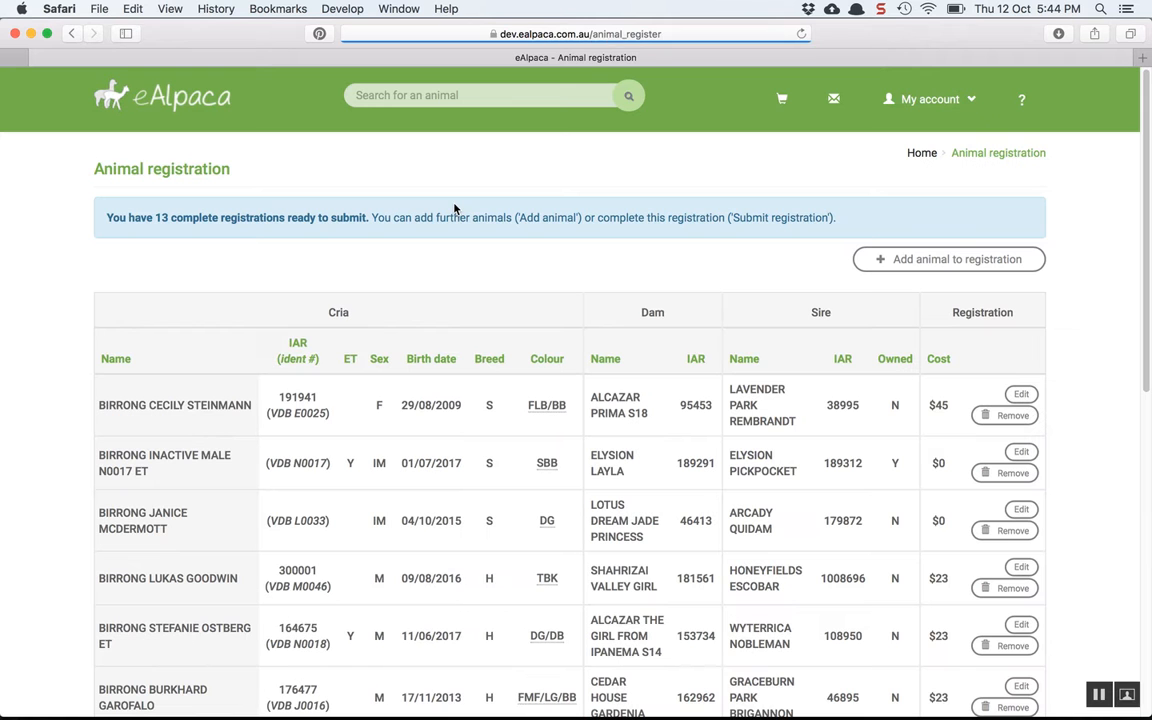
Review the draft registrations with the 5 generated animals and submit them to reach the registration summary.
scroll(372, 485, down, 1)
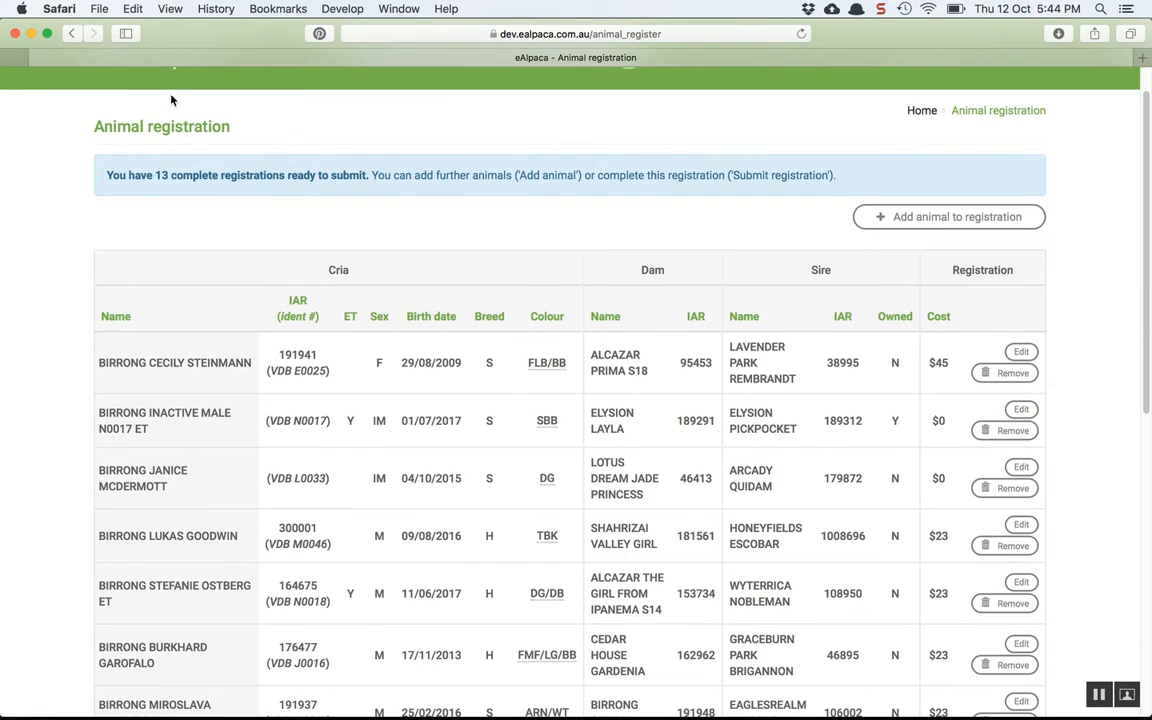
scroll(198, 268, down, 1)
scroll(198, 268, down, 1)
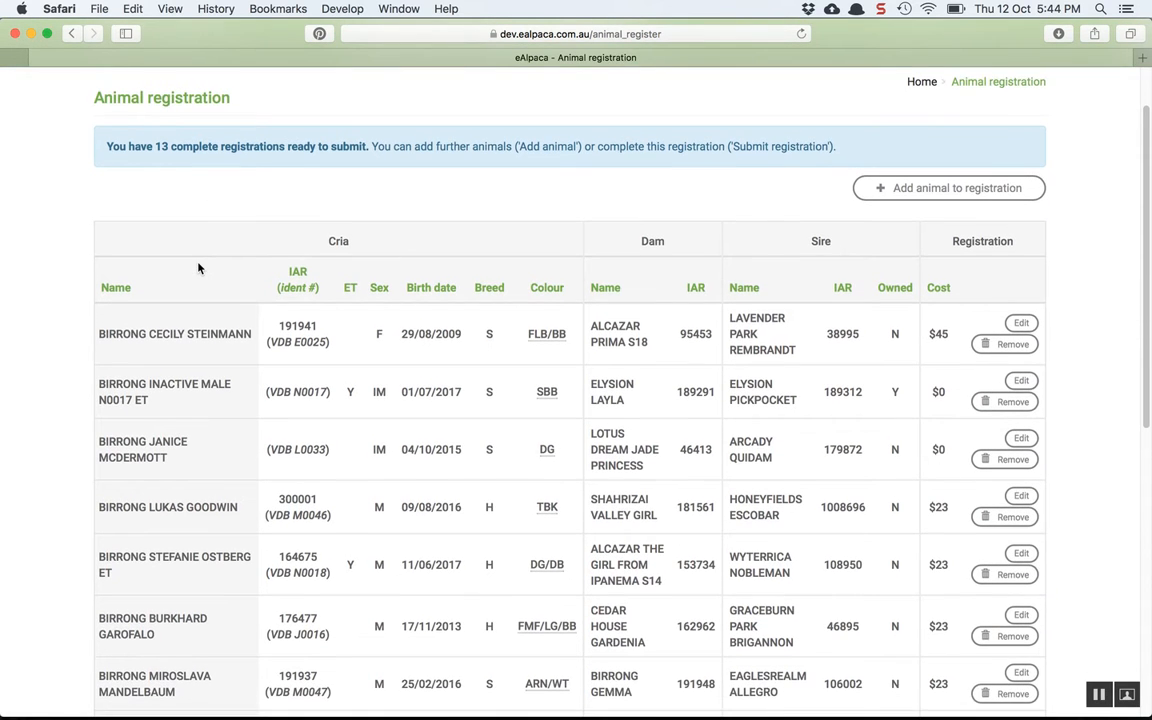
scroll(198, 268, down, 1)
scroll(198, 268, down, 3)
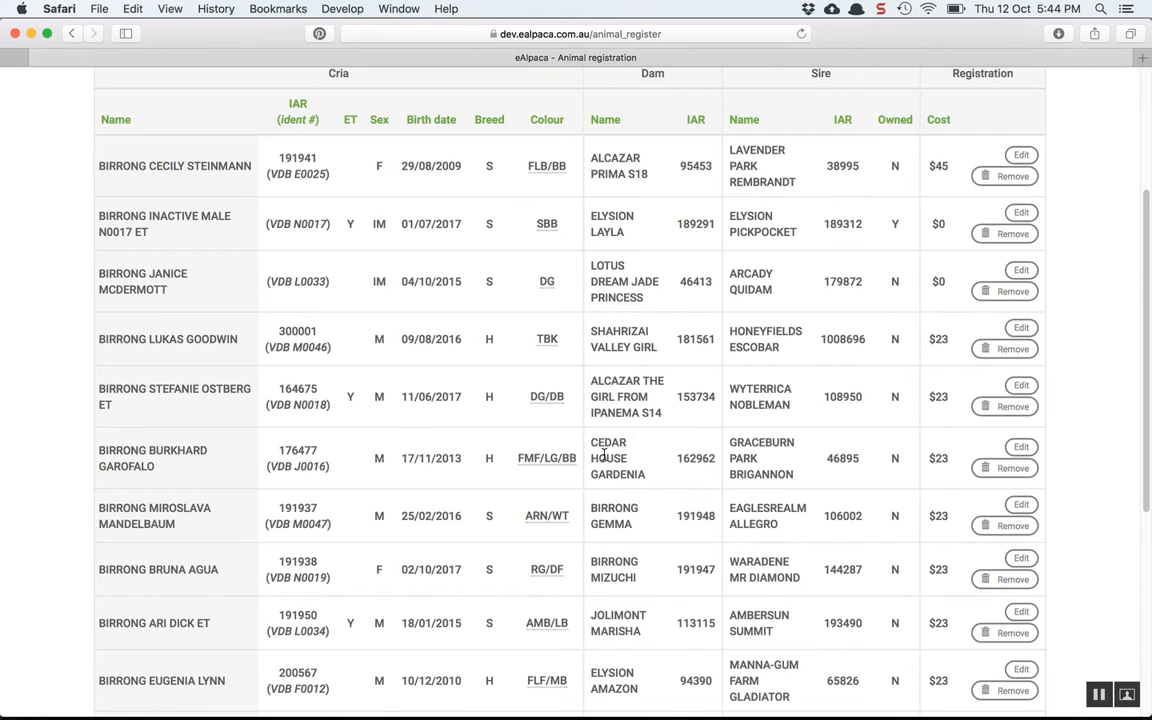
scroll(548, 428, down, 5)
scroll(611, 481, down, 5)
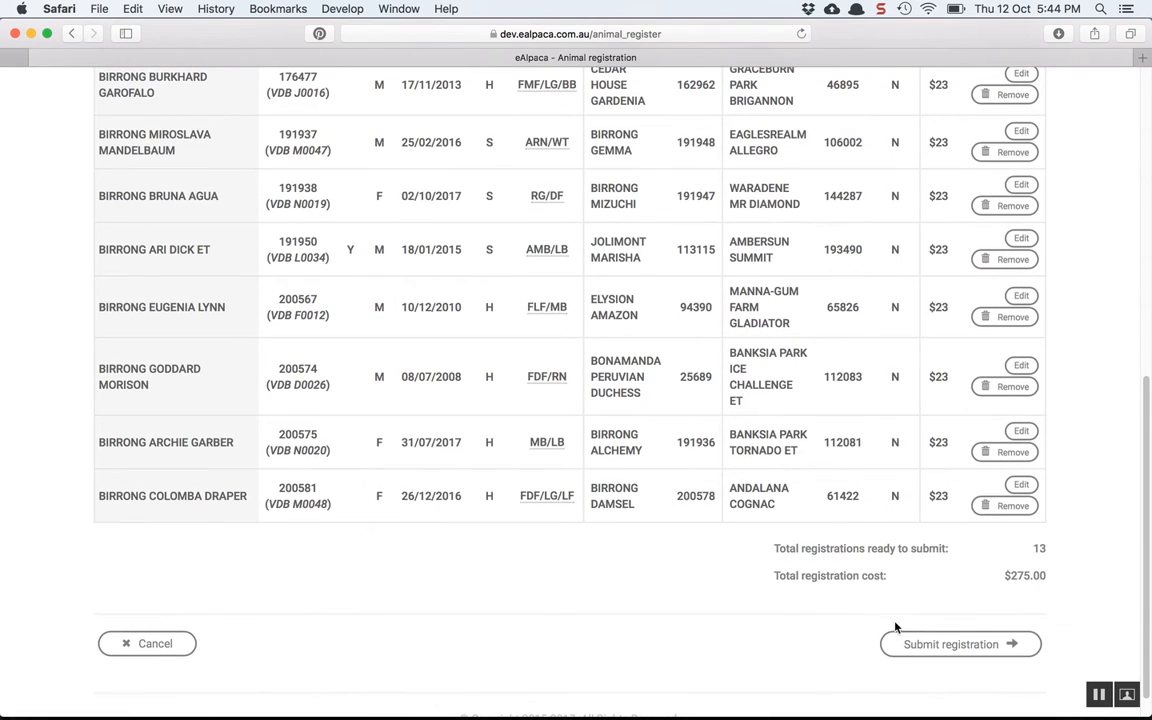
click(925, 641)
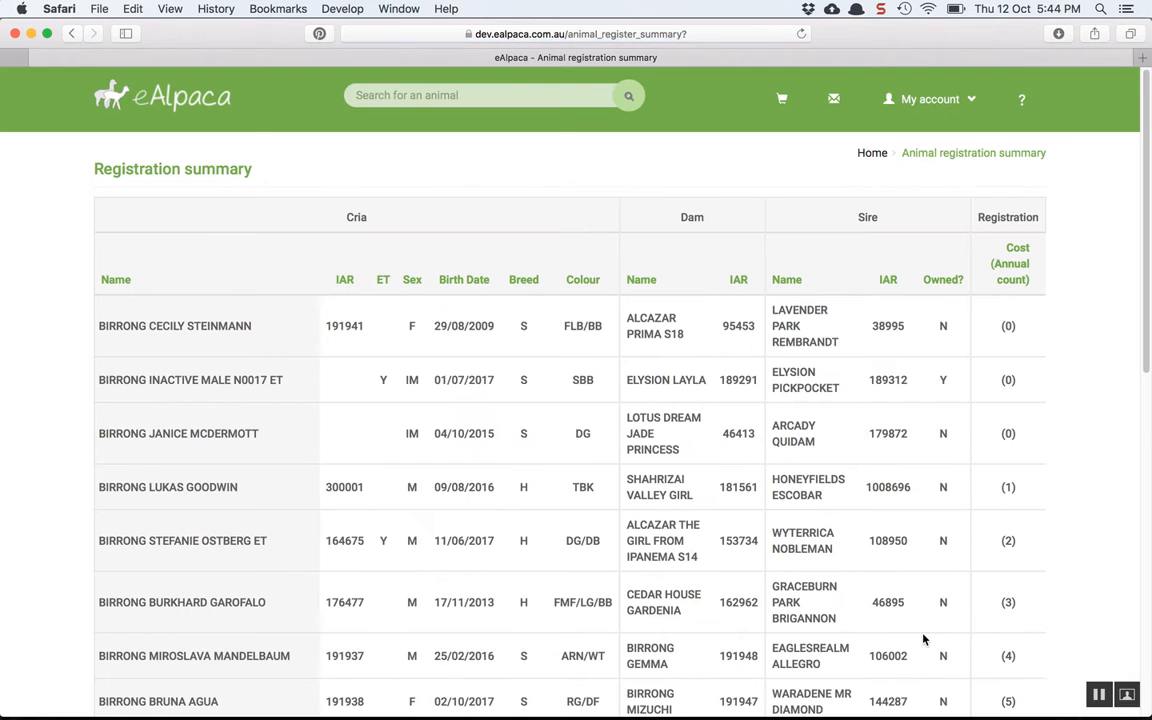
Examine the cost and annual count of each animal in the registration summary, down to the total registration cost.
scroll(924, 638, down, 1)
scroll(924, 639, down, 3)
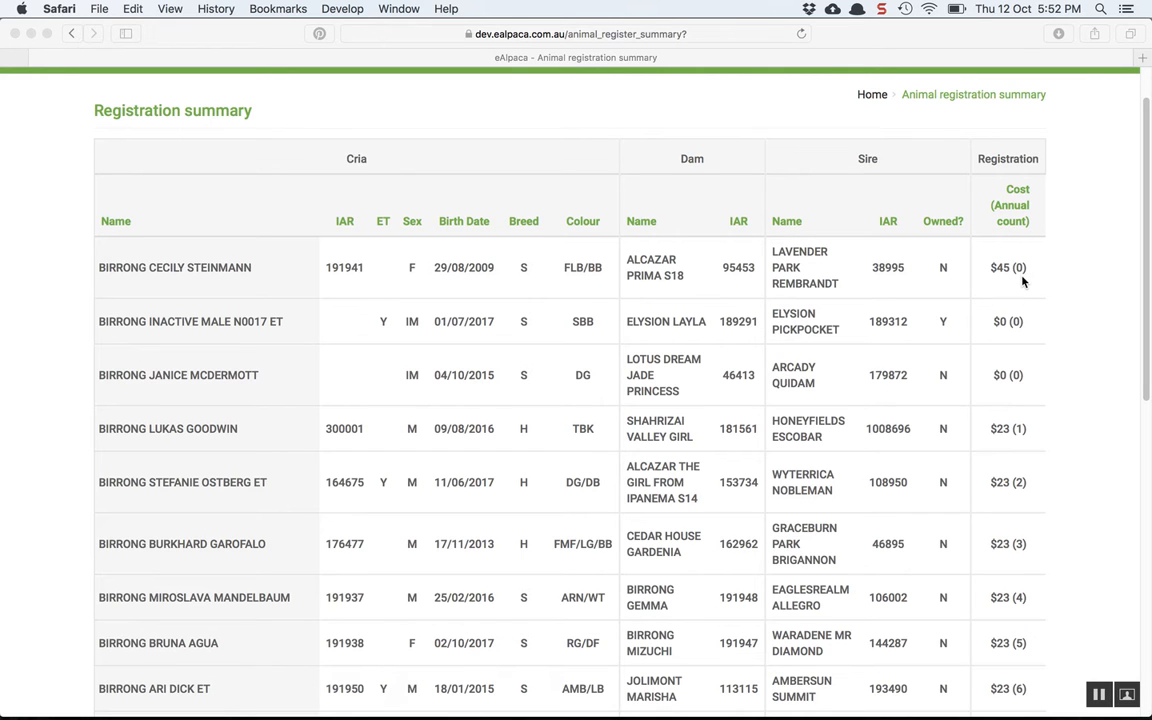
scroll(1038, 305, down, 1)
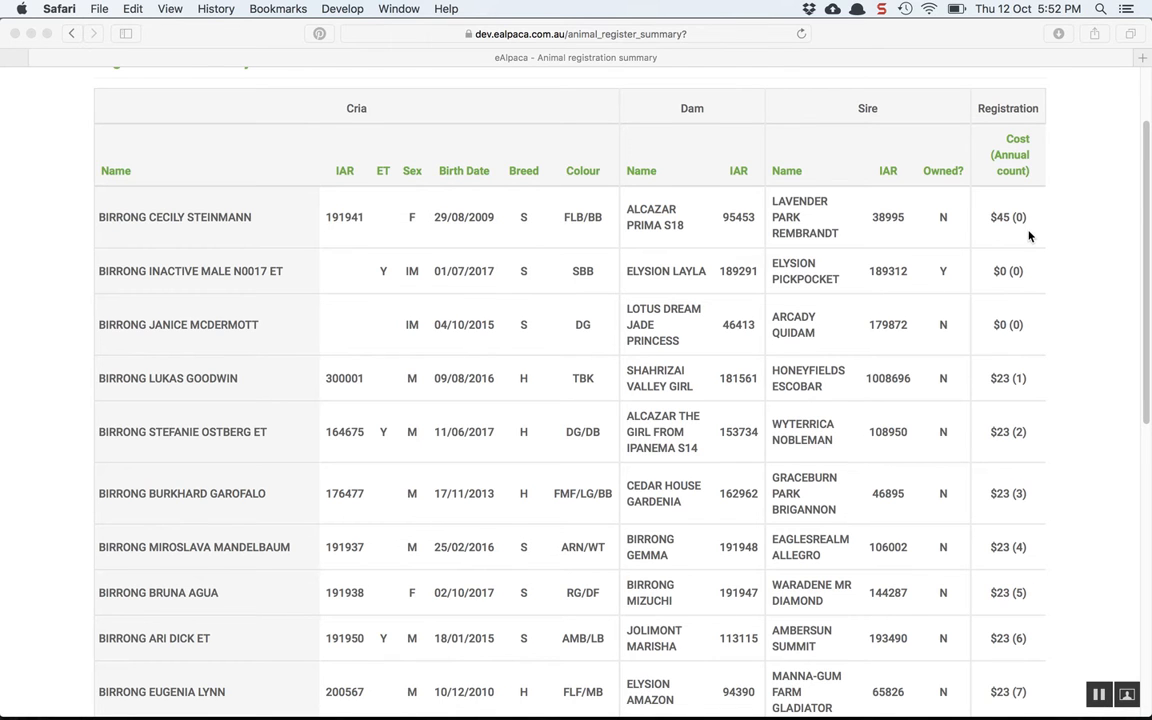
scroll(1030, 236, down, 1)
scroll(1030, 236, down, 1)
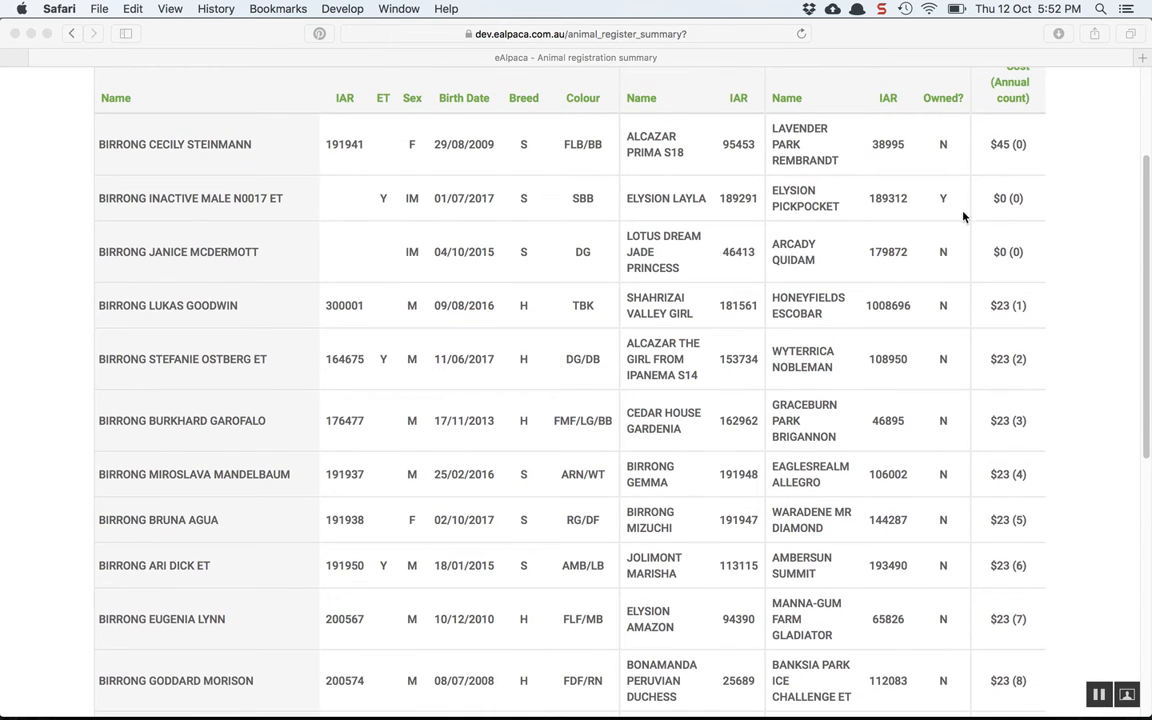
scroll(1033, 262, down, 2)
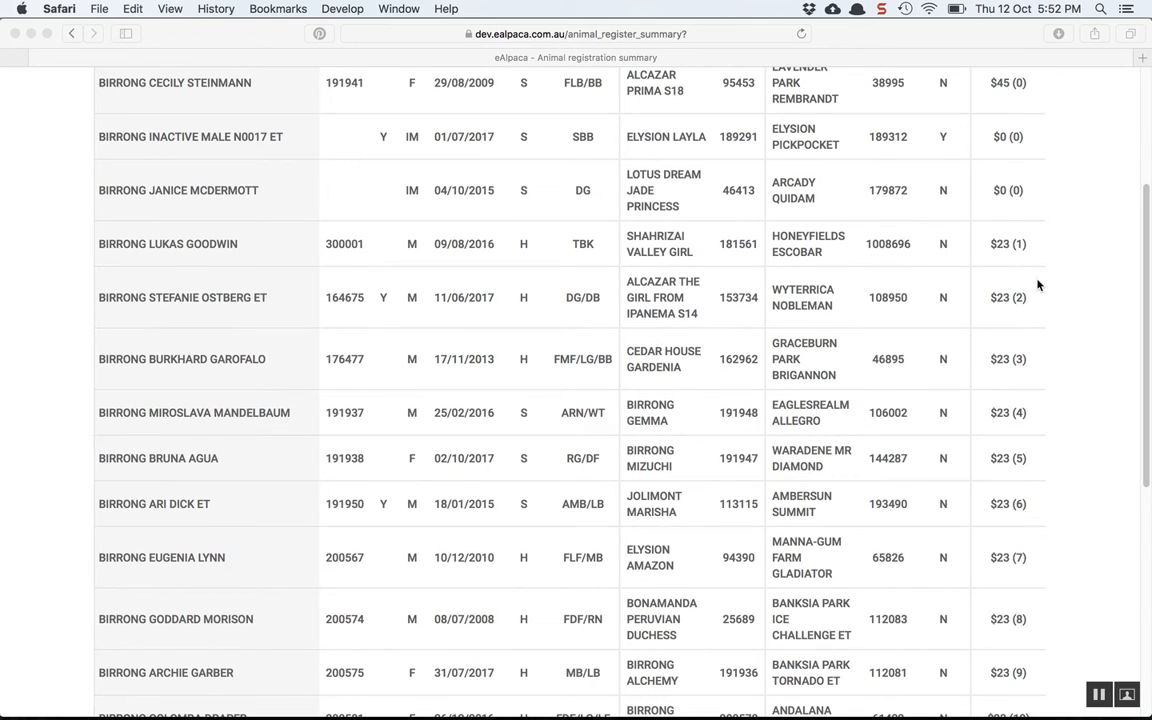
scroll(1037, 463, down, 1)
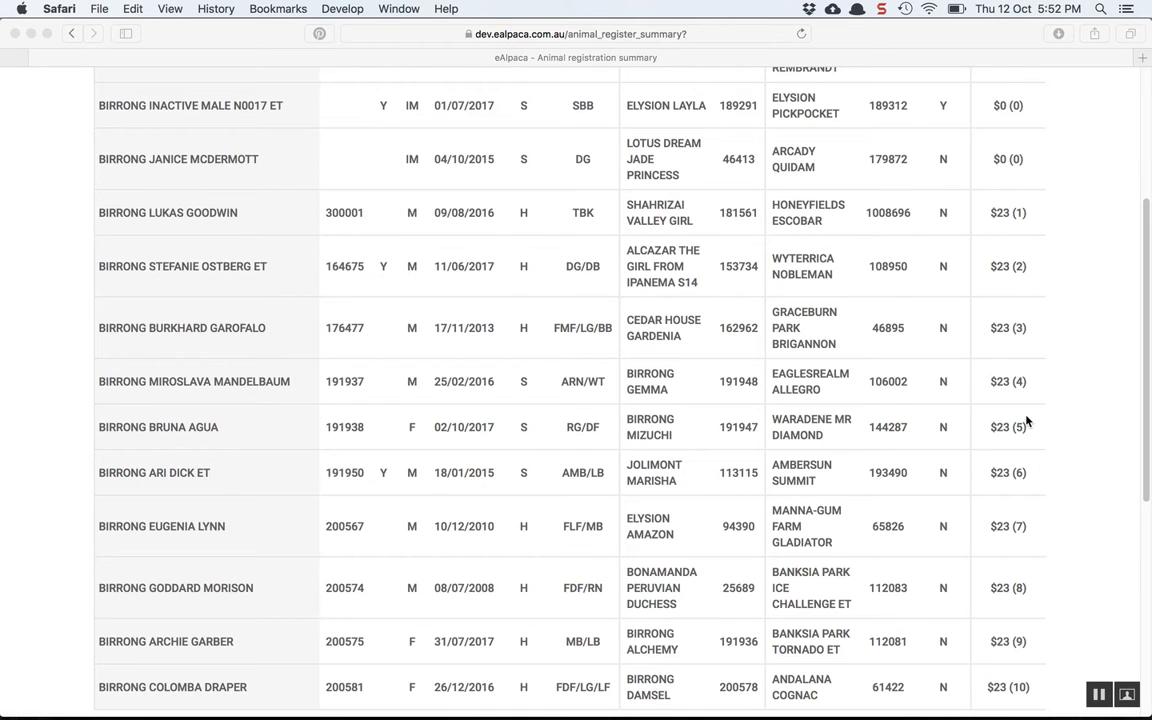
scroll(1026, 416, down, 3)
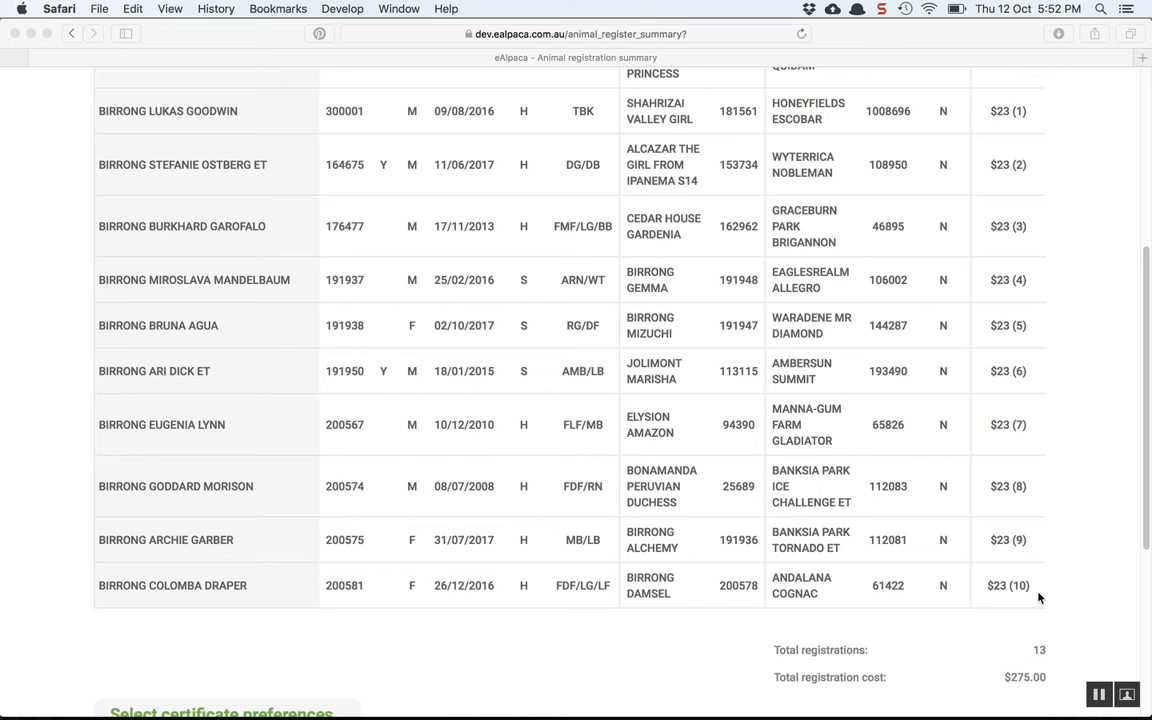
Return to dev.ealpaca.com.au/testing/ and generate 10 more bulk test animal registrations.
click(730, 30)
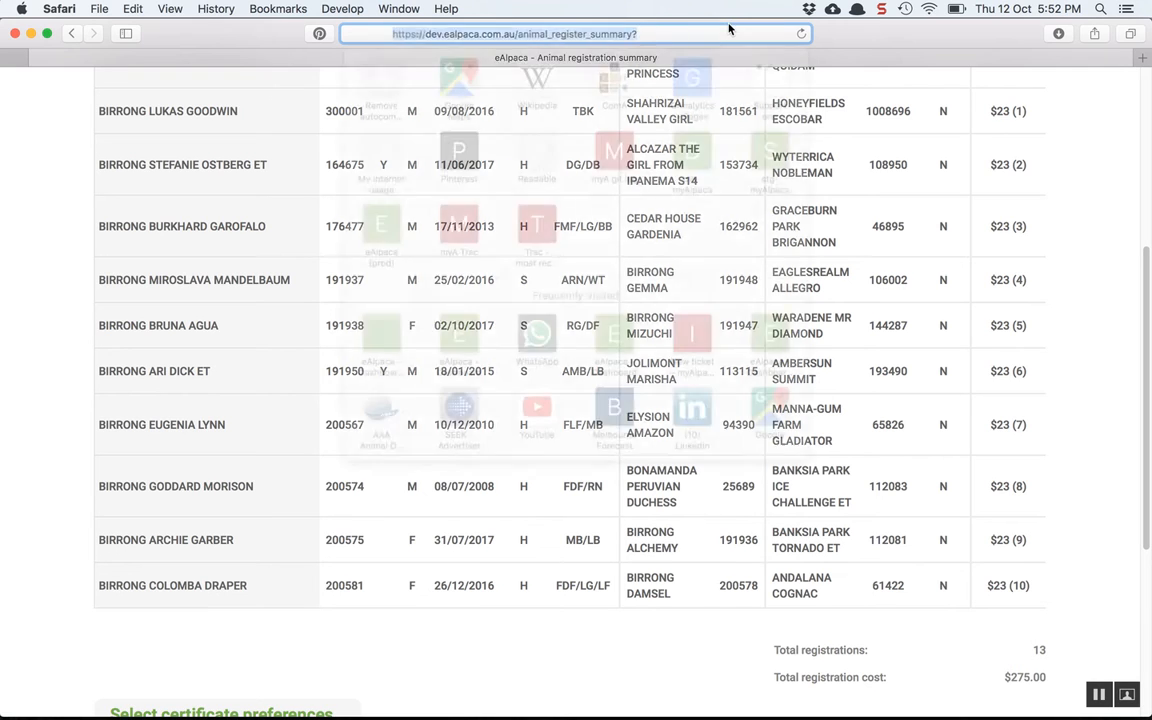
double_click(517, 34)
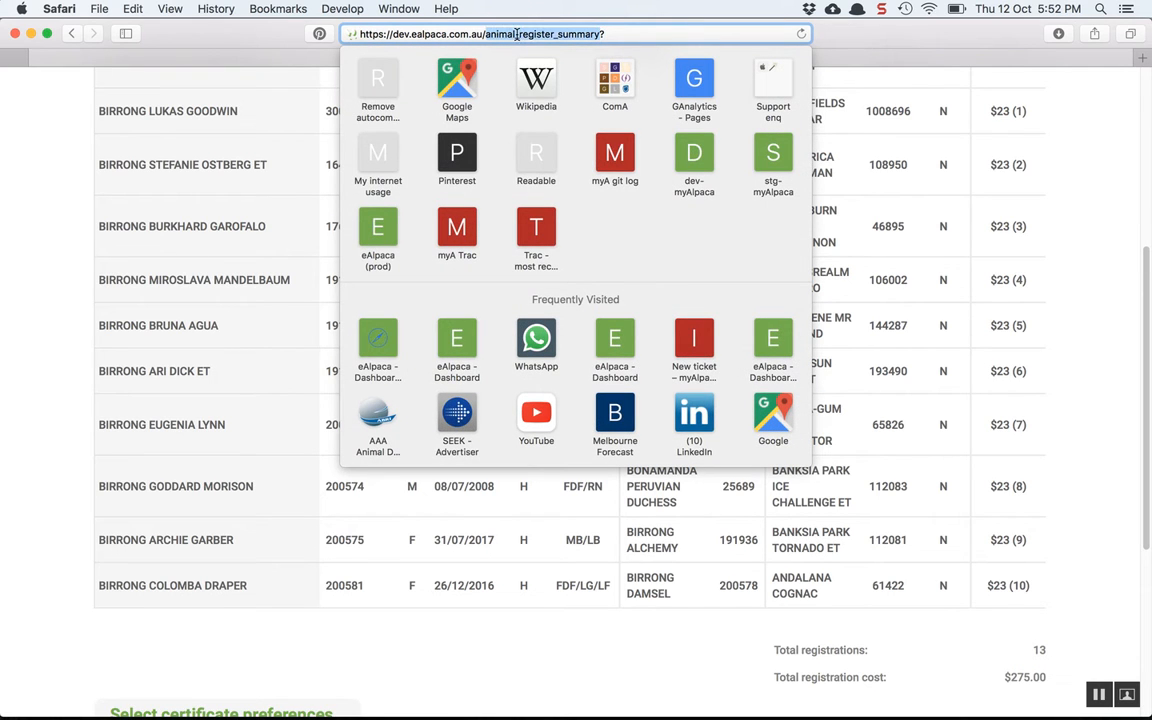
text(testing/)
key(Return)
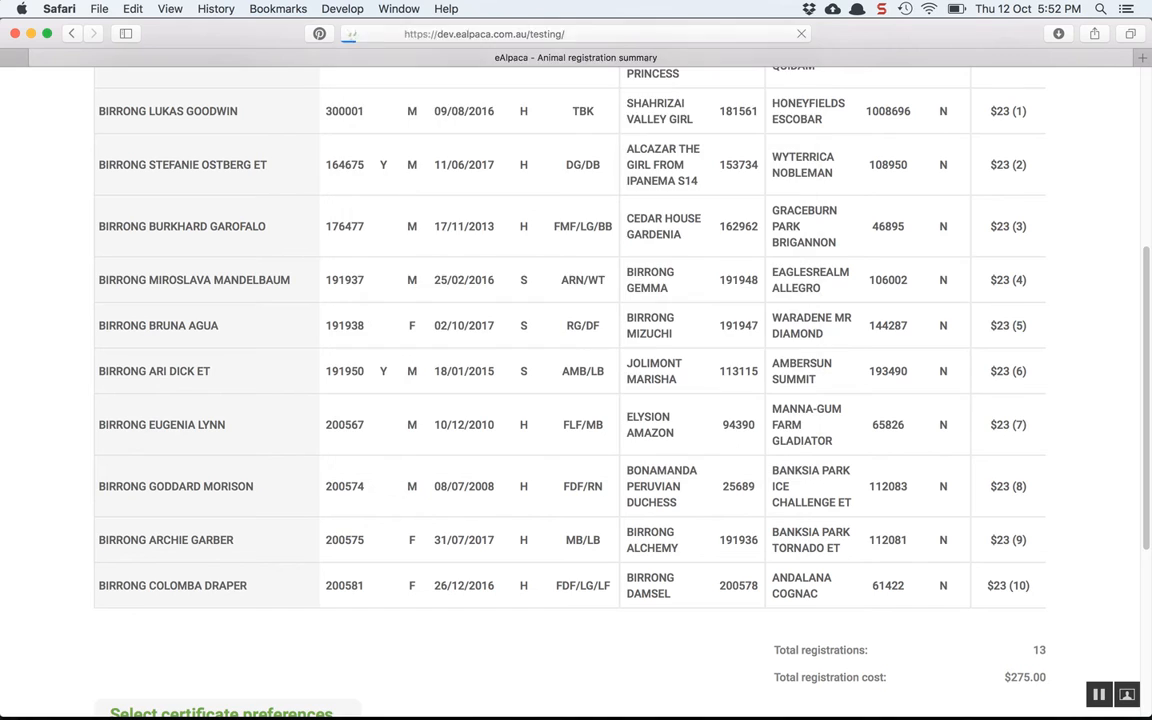
click(273, 342)
text(10)
click(464, 341)
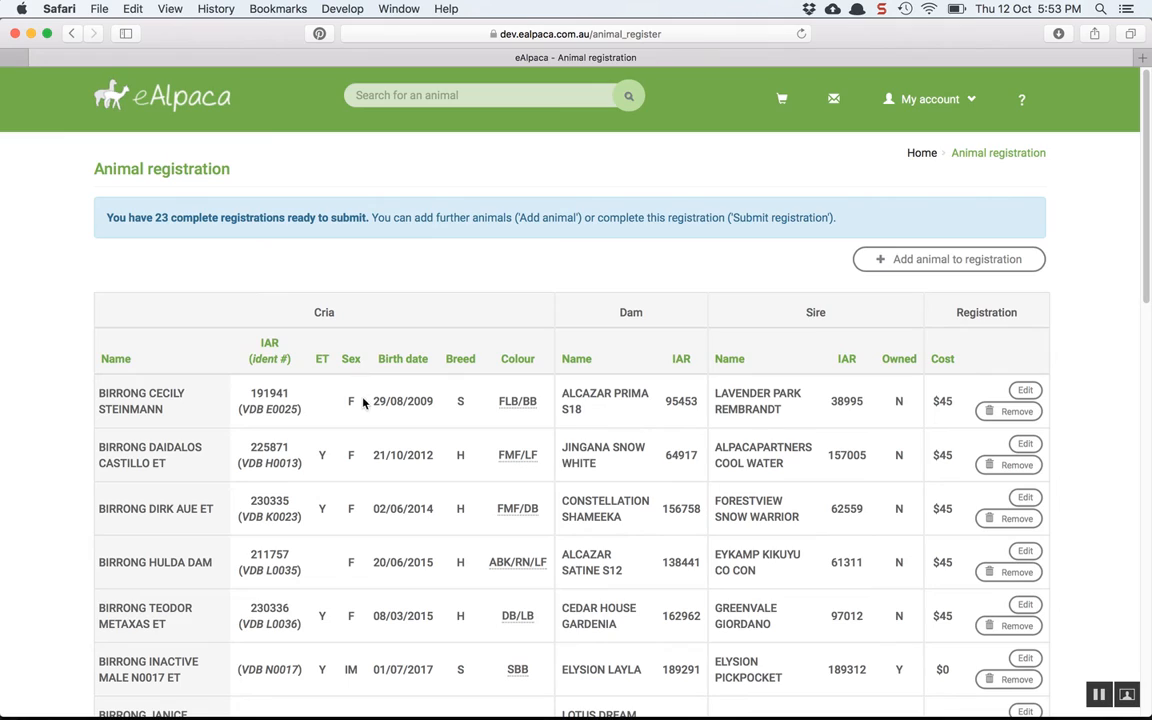
Review the draft list extended with the 10 new animals and submit the registration to its summary.
scroll(365, 405, down, 3)
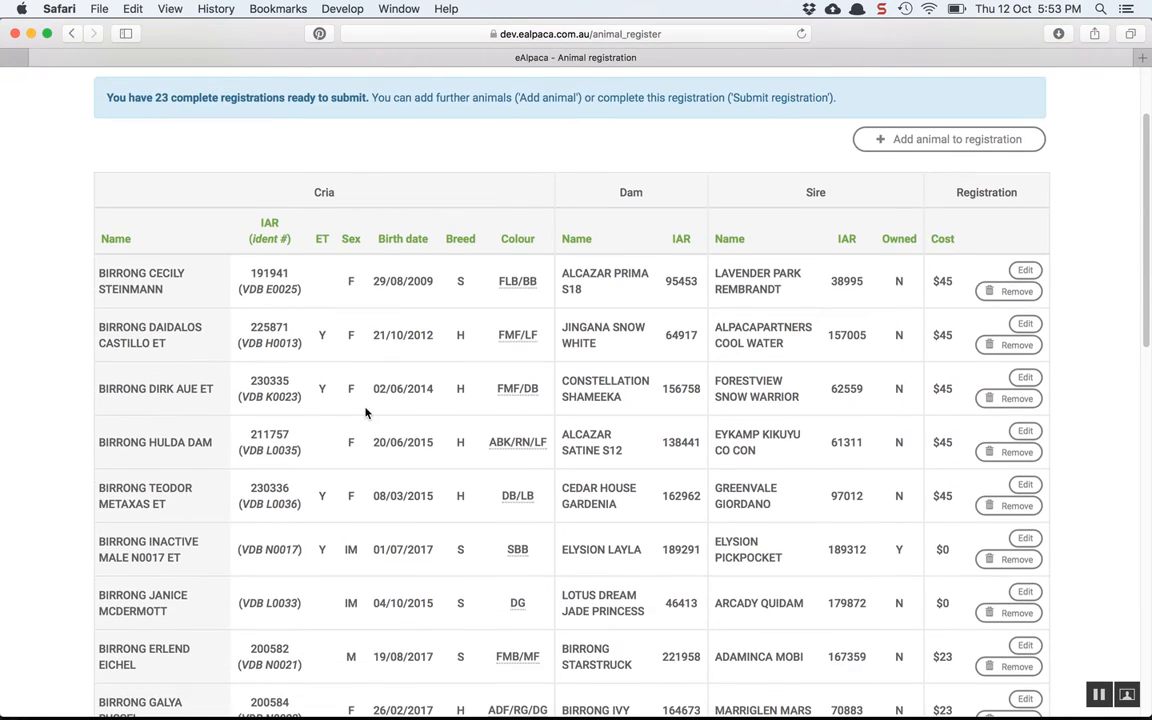
scroll(383, 300, down, 15)
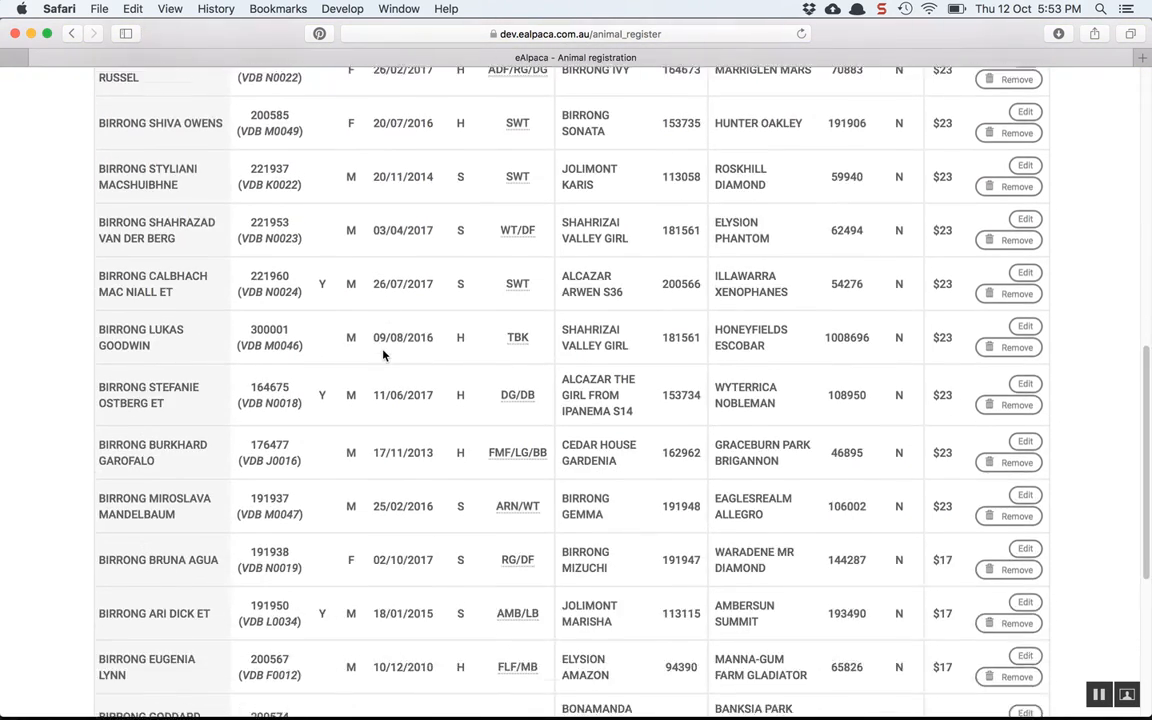
scroll(383, 355, down, 4)
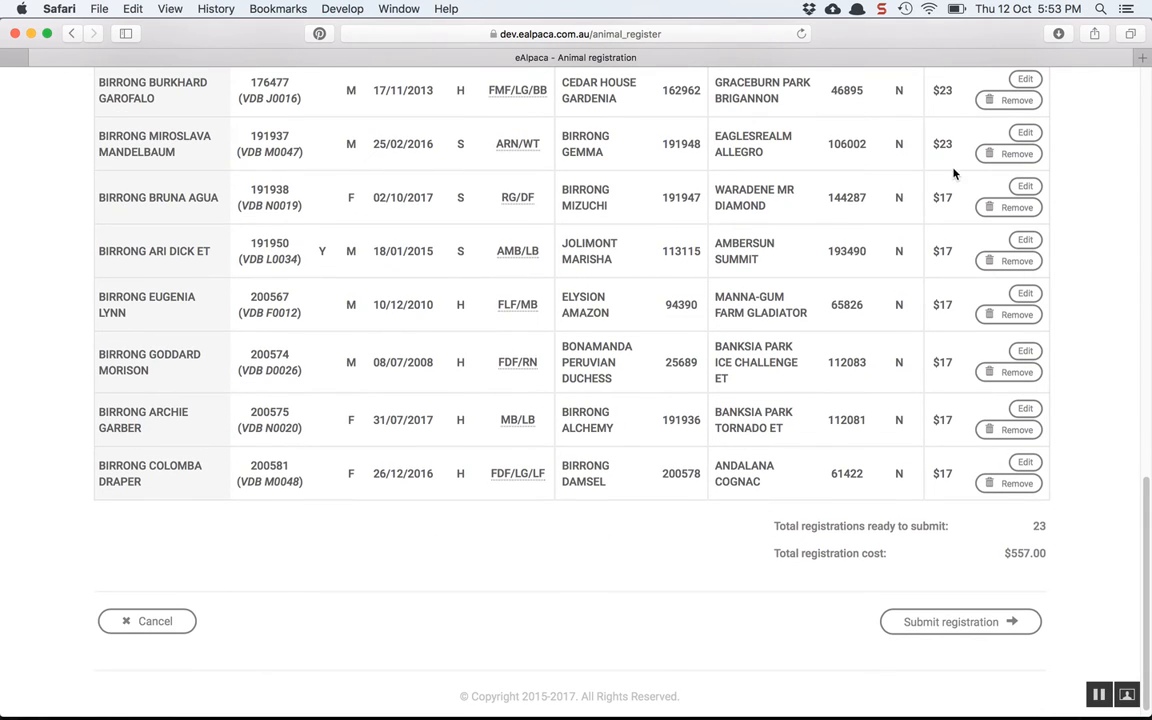
click(951, 622)
Compare how the registration cost changes with the annual count, sex and age of the animals across the extended summary.
scroll(951, 624, down, 2)
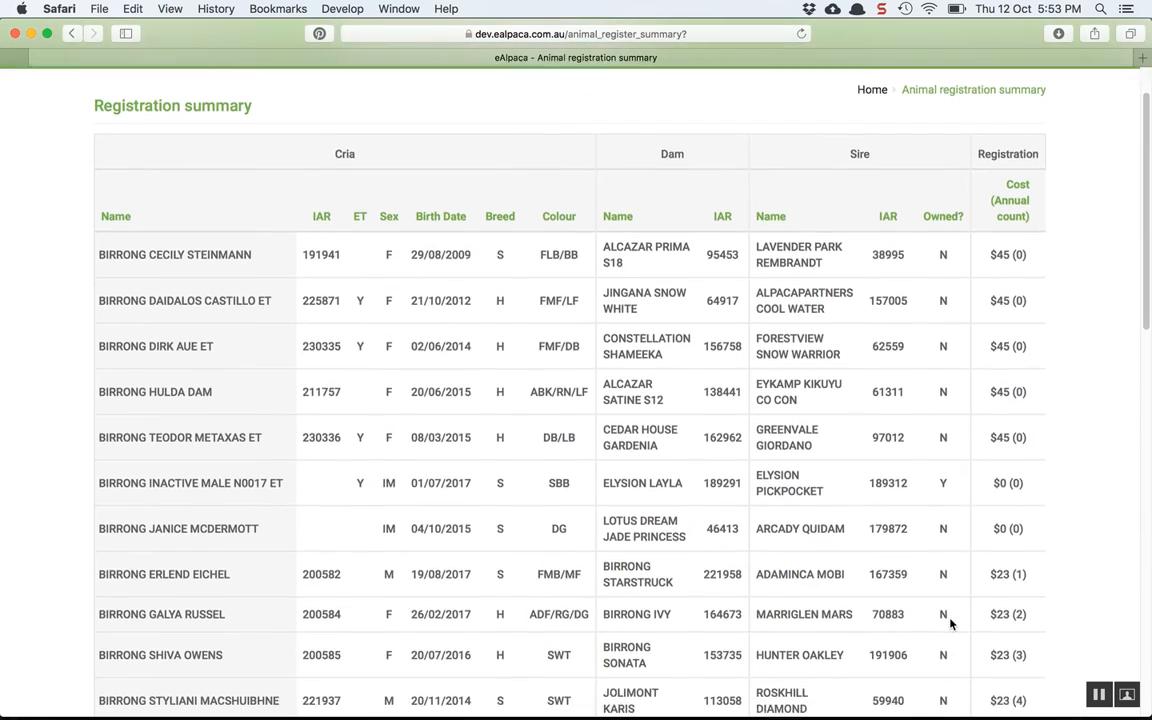
scroll(951, 624, down, 7)
scroll(951, 624, down, 6)
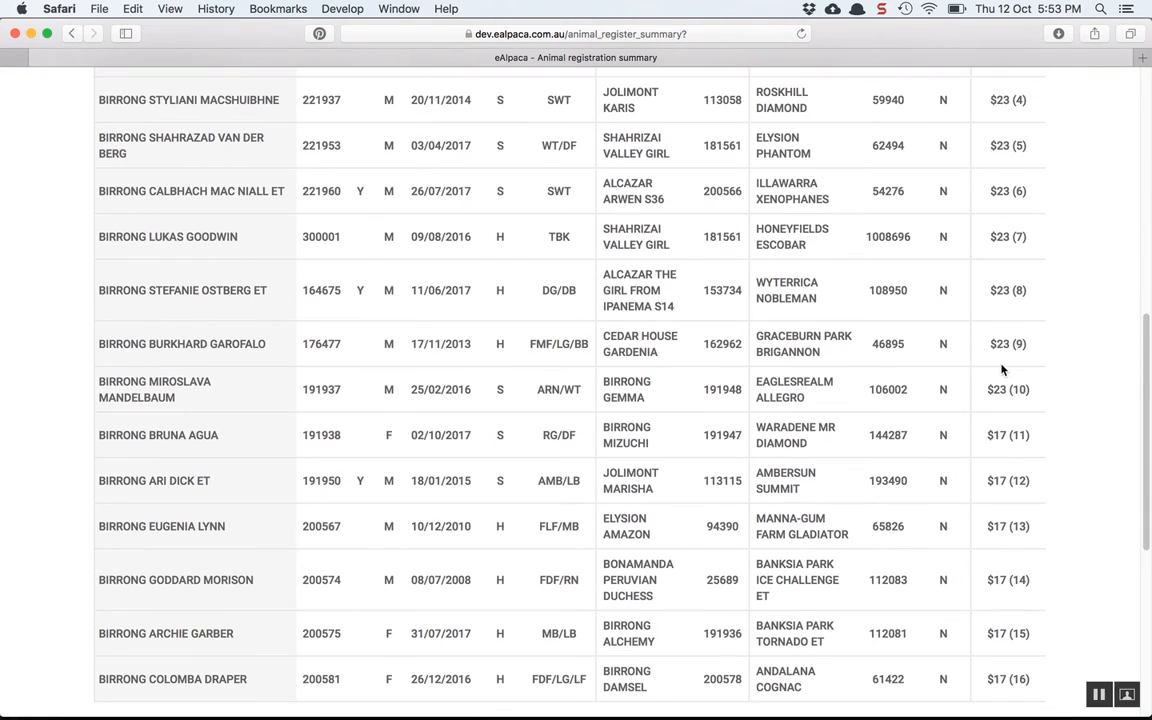
scroll(1000, 447, down, 4)
scroll(1000, 447, down, 2)
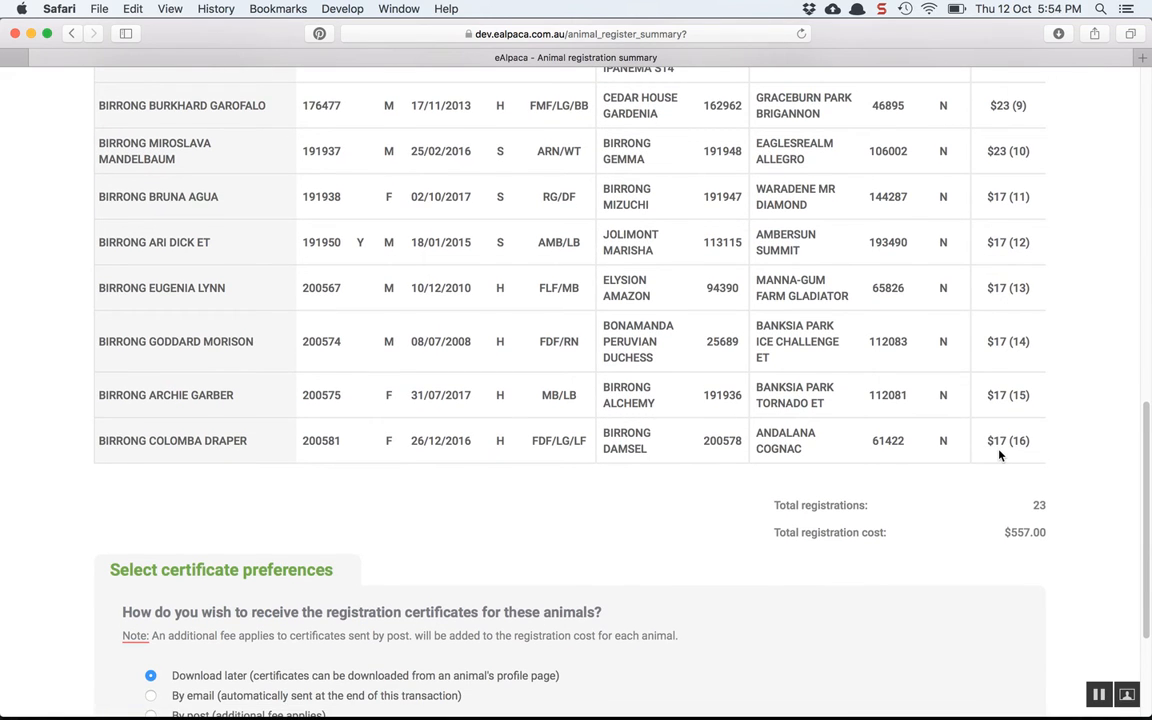
scroll(1000, 455, up, 5)
scroll(1000, 455, up, 5)
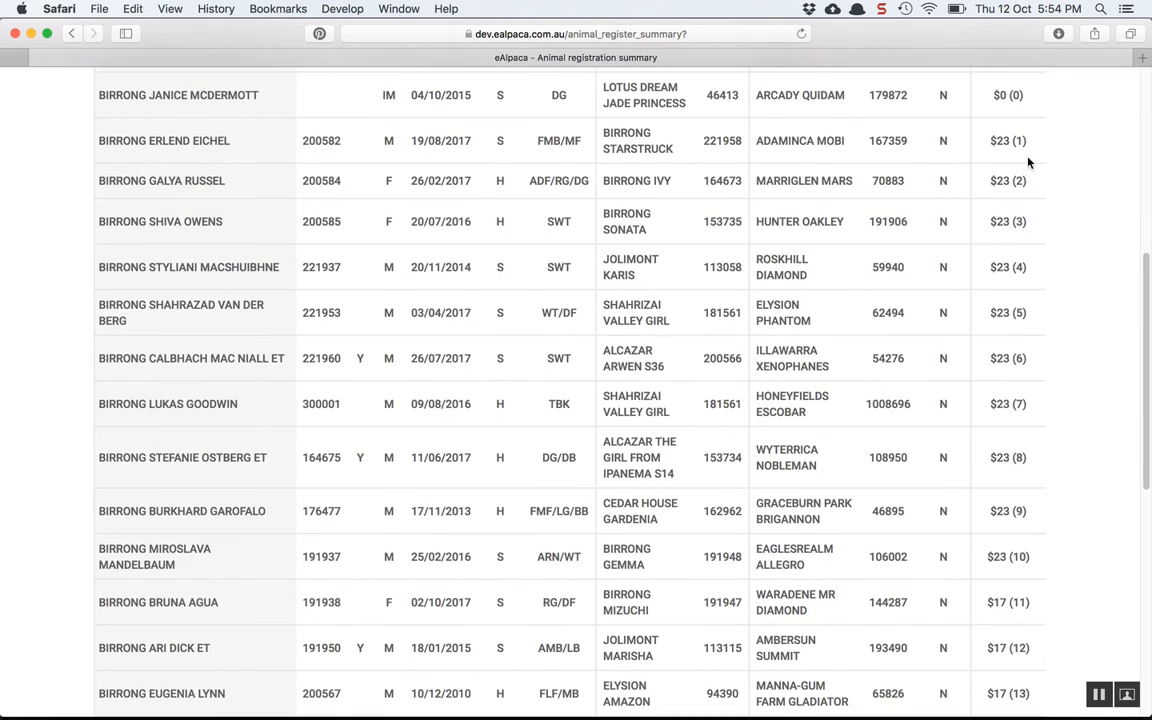
scroll(995, 175, up, 3)
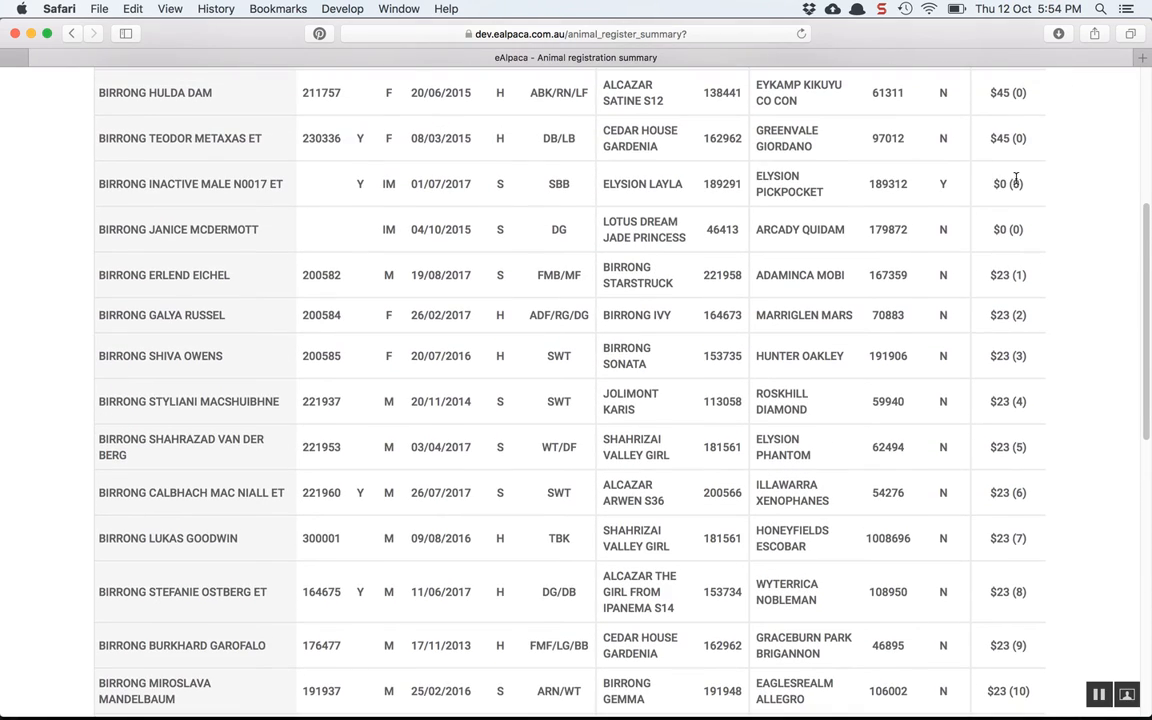
scroll(1013, 110, up, 2)
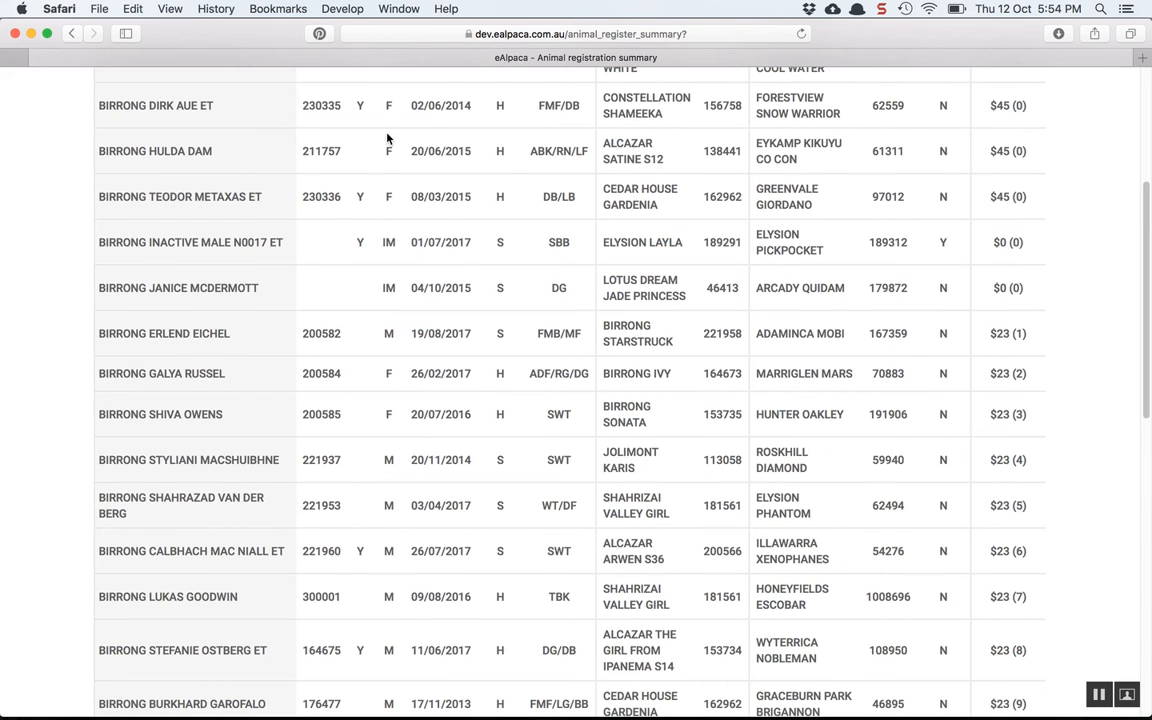
scroll(374, 200, down, 5)
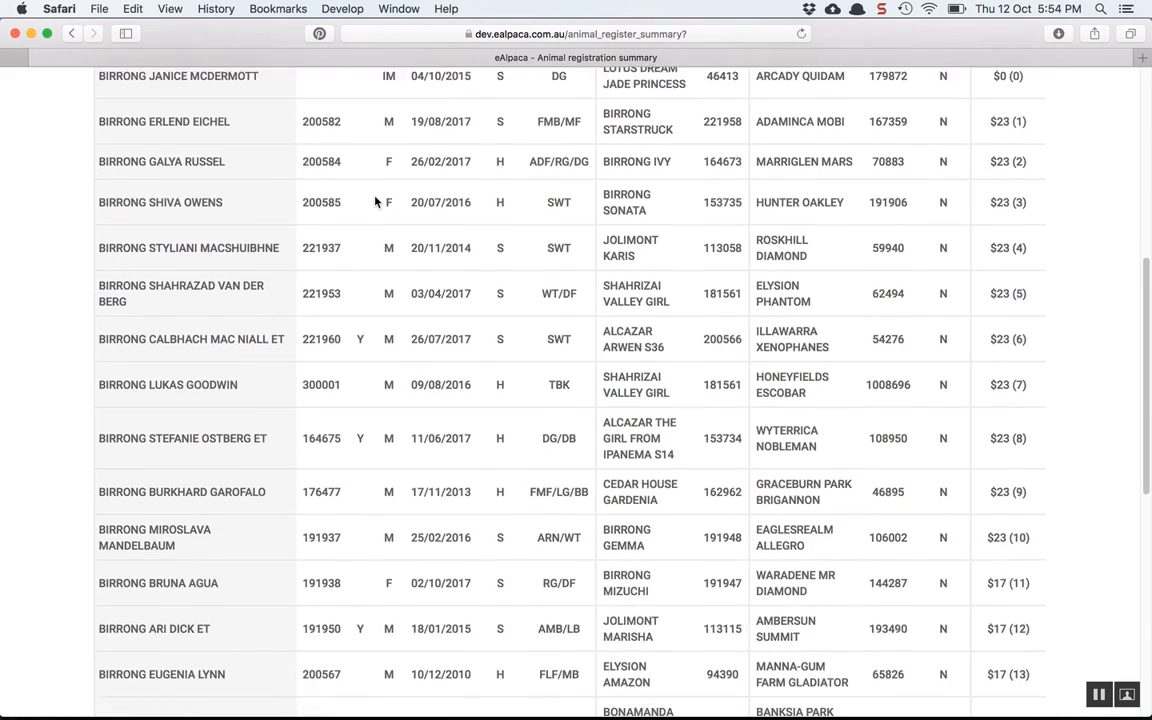
scroll(375, 202, down, 12)
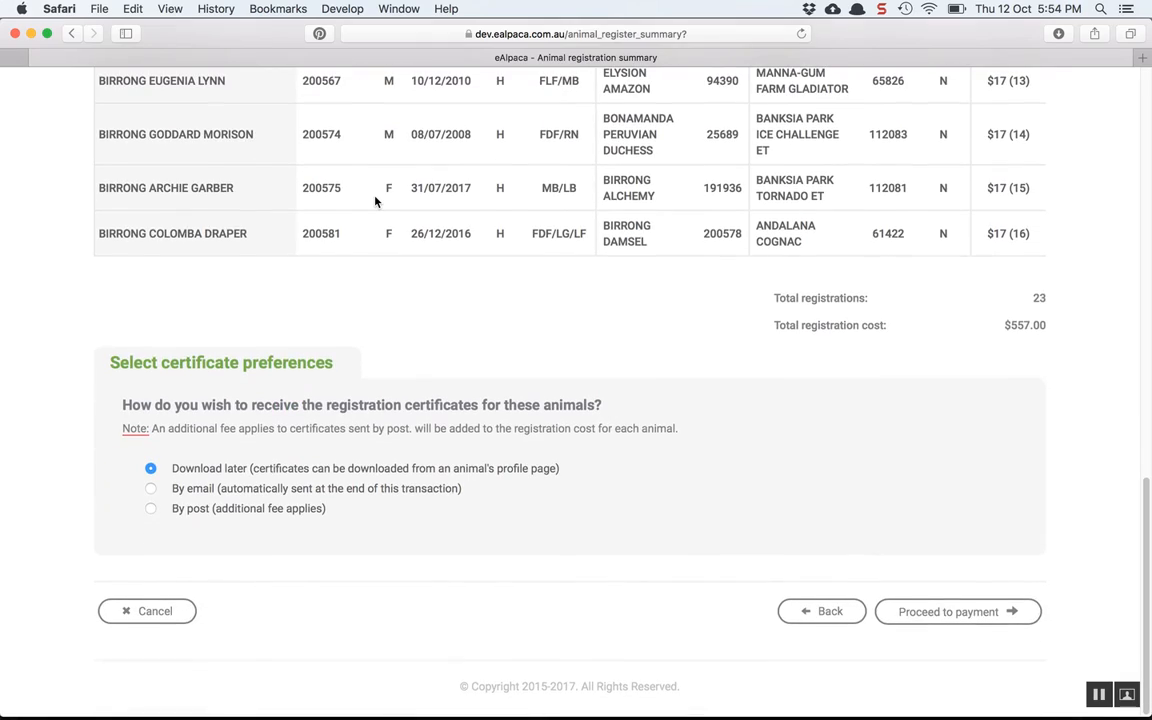
scroll(375, 201, up, 15)
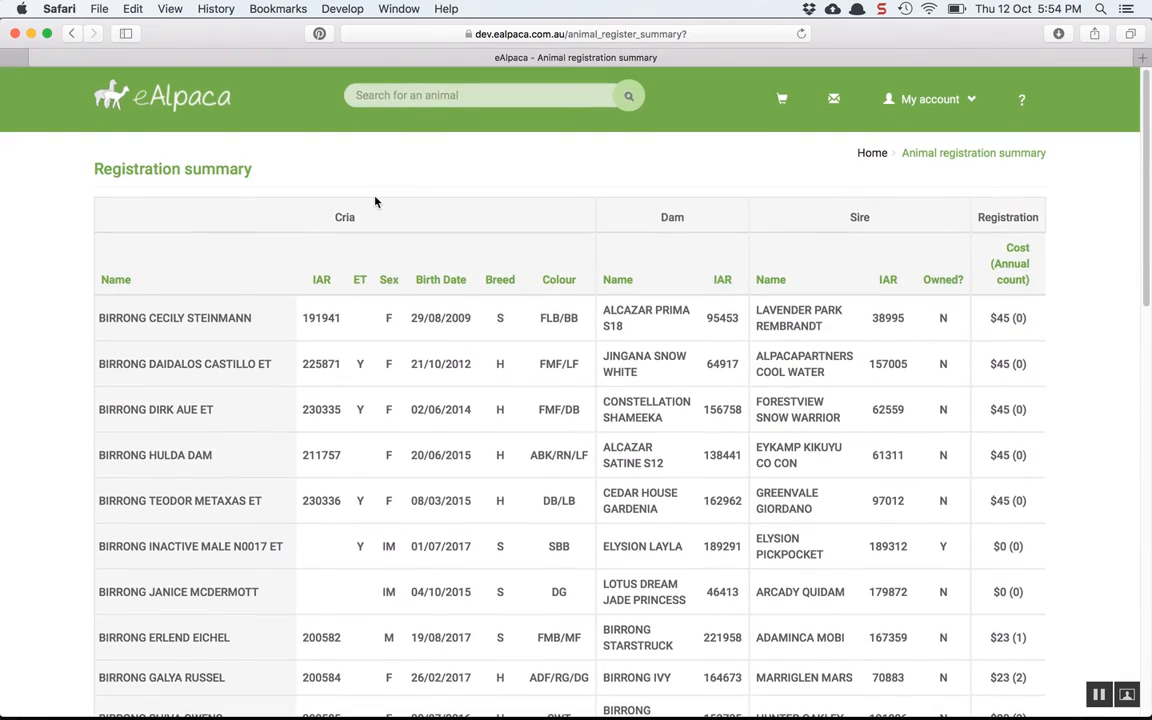
Go back to the testing information page by changing the address to dev.ealpaca.com.au/testing/.
key(super+l)
key(Right)
key(BackSpace)
key(BackSpace)
key(BackSpace)
key(BackSpace)
key(BackSpace)
key(BackSpace)
key(BackSpace)
key(BackSpace)
key(BackSpace)
key(BackSpace)
key(BackSpace)
key(BackSpace)
key(BackSpace)
key(BackSpace)
key(BackSpace)
key(BackSpace)
key(BackSpace)
key(BackSpace)
key(BackSpace)
key(BackSpace)
text(testing/)
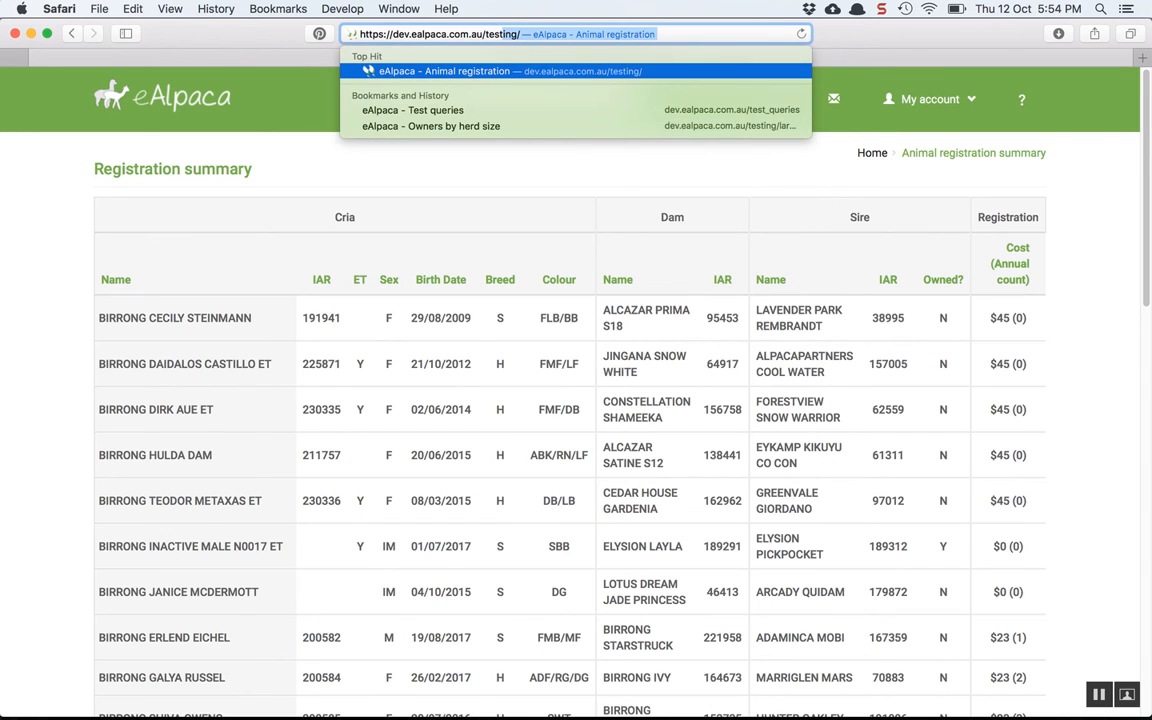
key(Return)
Generate a bulk test transfer of 2 animals.
click(206, 383)
text(2)
click(442, 383)
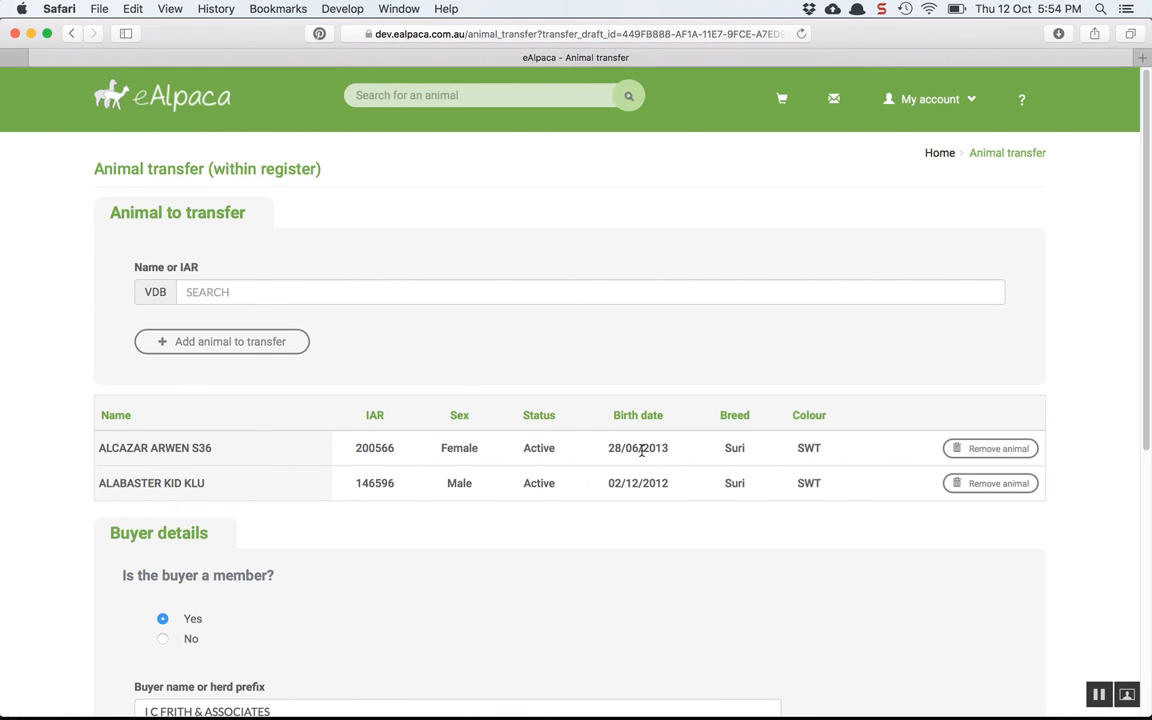
Review the animals, buyer and transfer details of the draft transfer and continue to the transfer summary.
scroll(403, 493, down, 3)
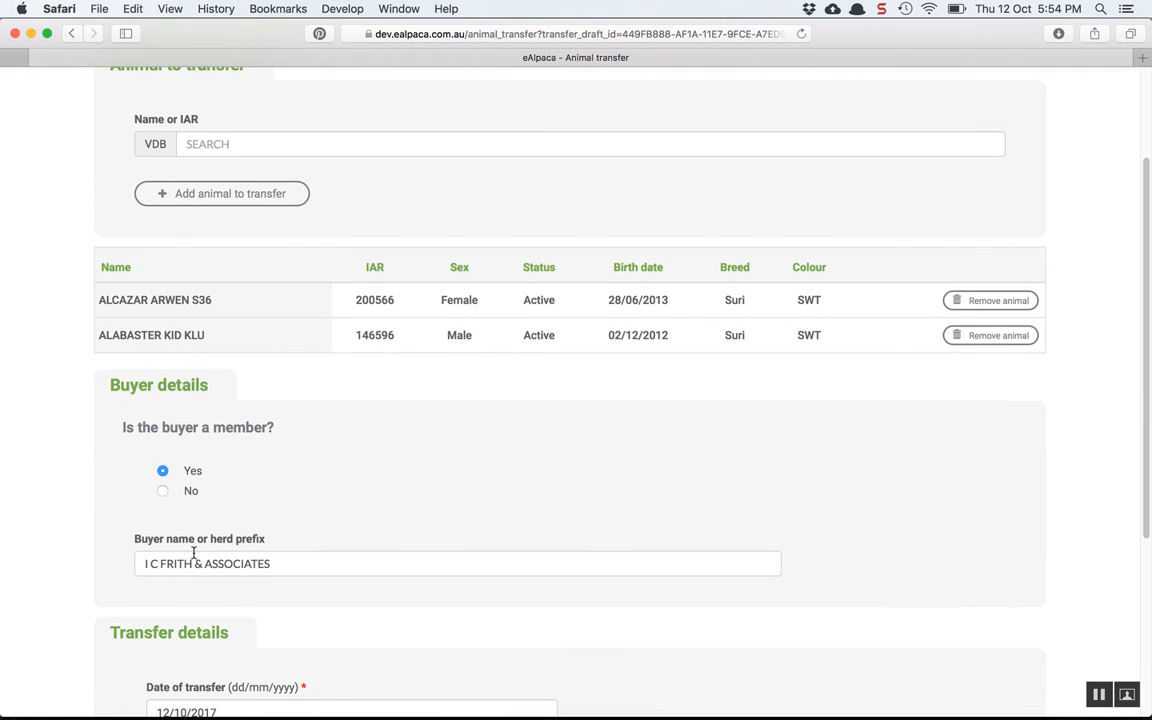
scroll(270, 600, down, 1)
scroll(273, 603, down, 2)
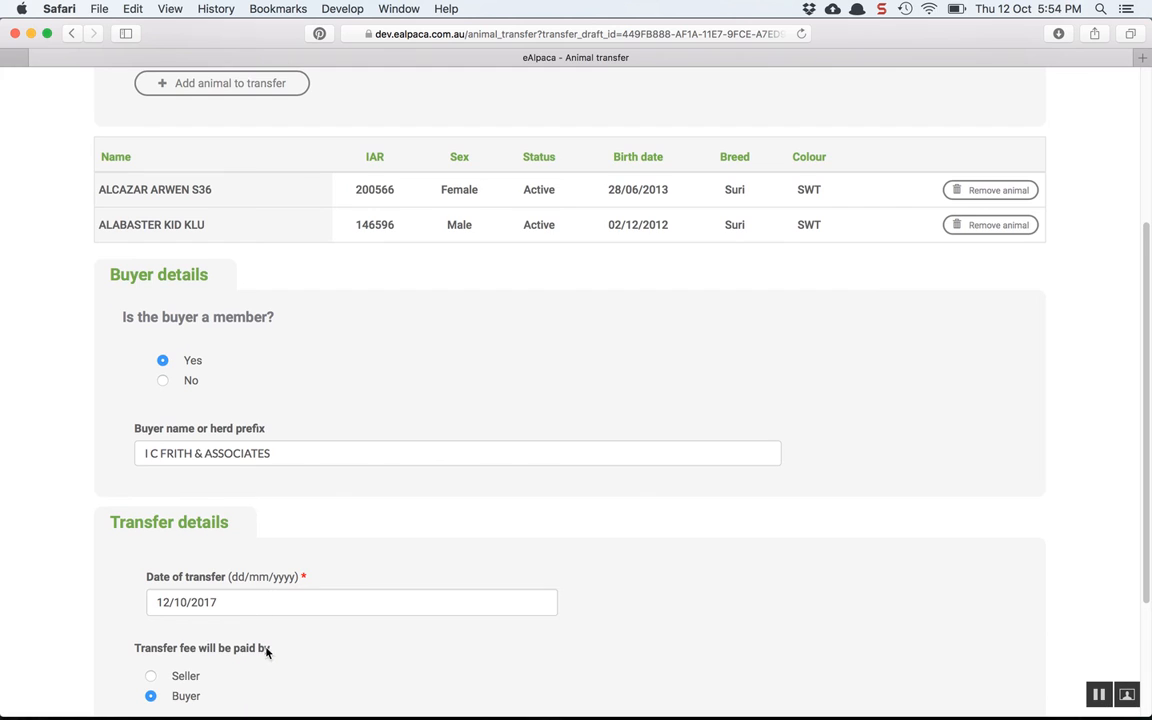
scroll(270, 660, down, 2)
scroll(607, 422, up, 5)
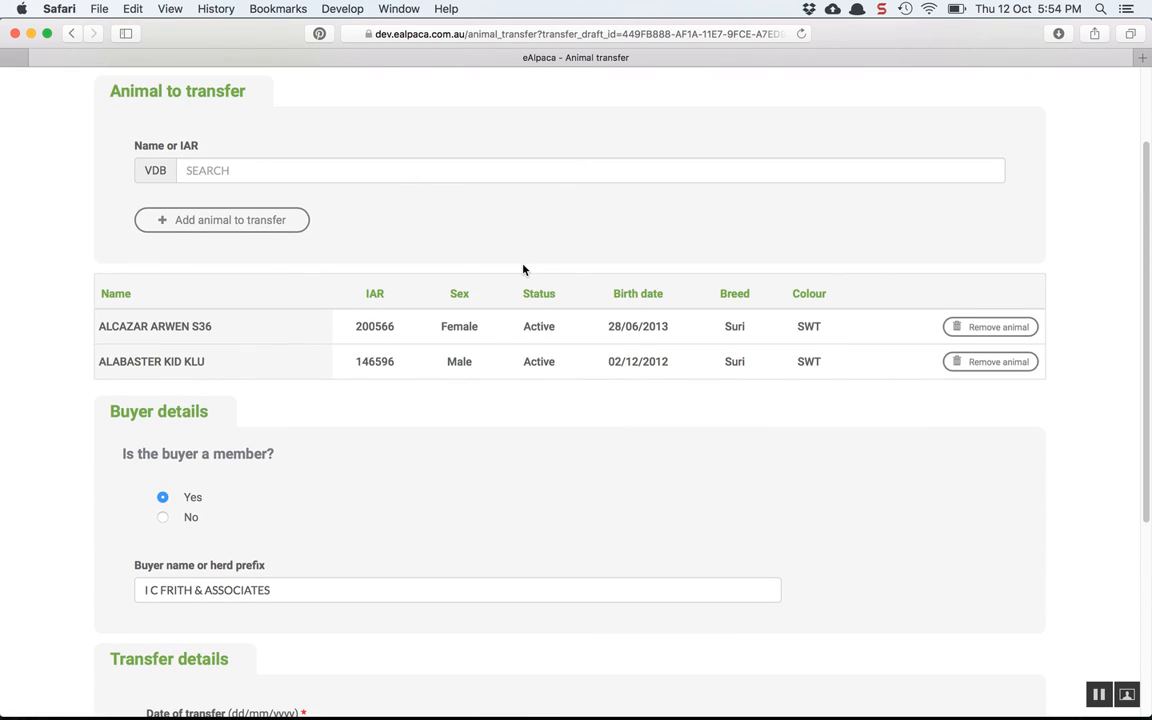
scroll(523, 269, up, 3)
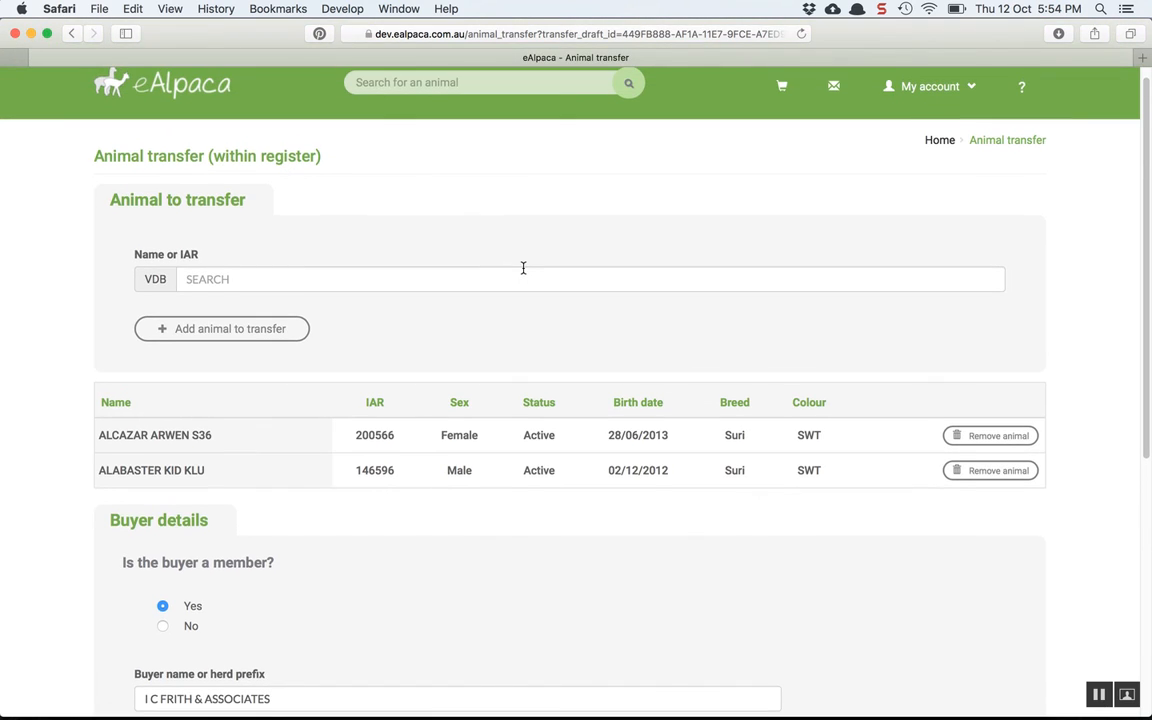
scroll(523, 268, down, 10)
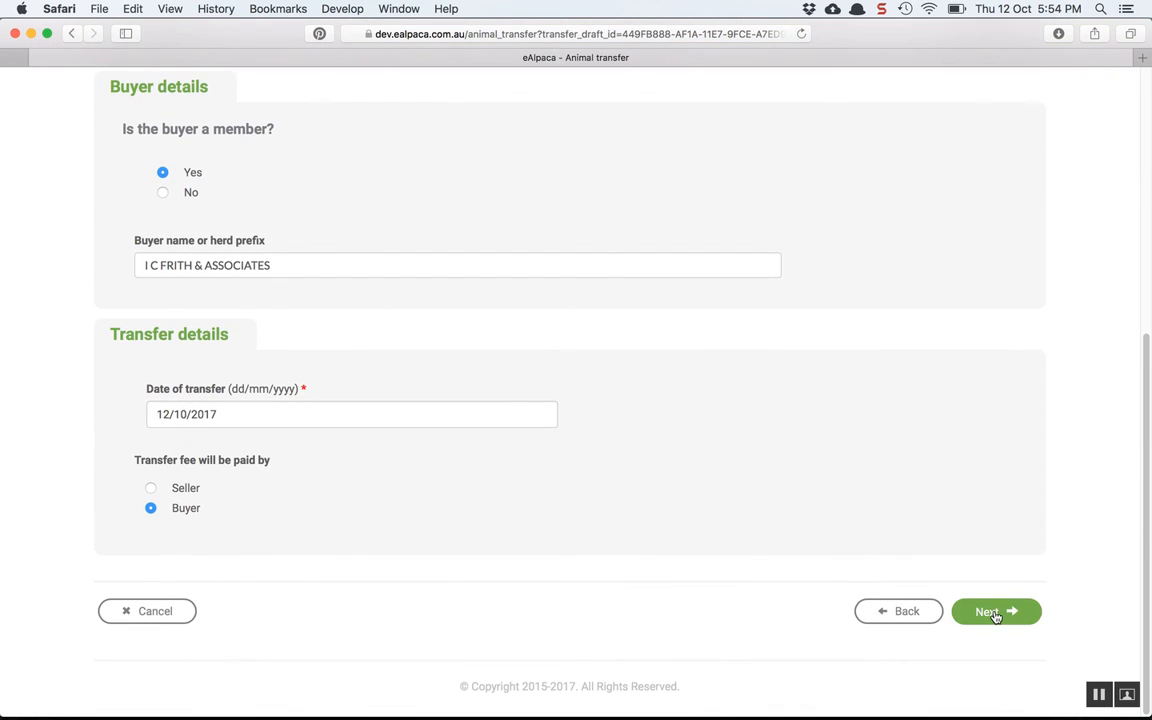
click(995, 612)
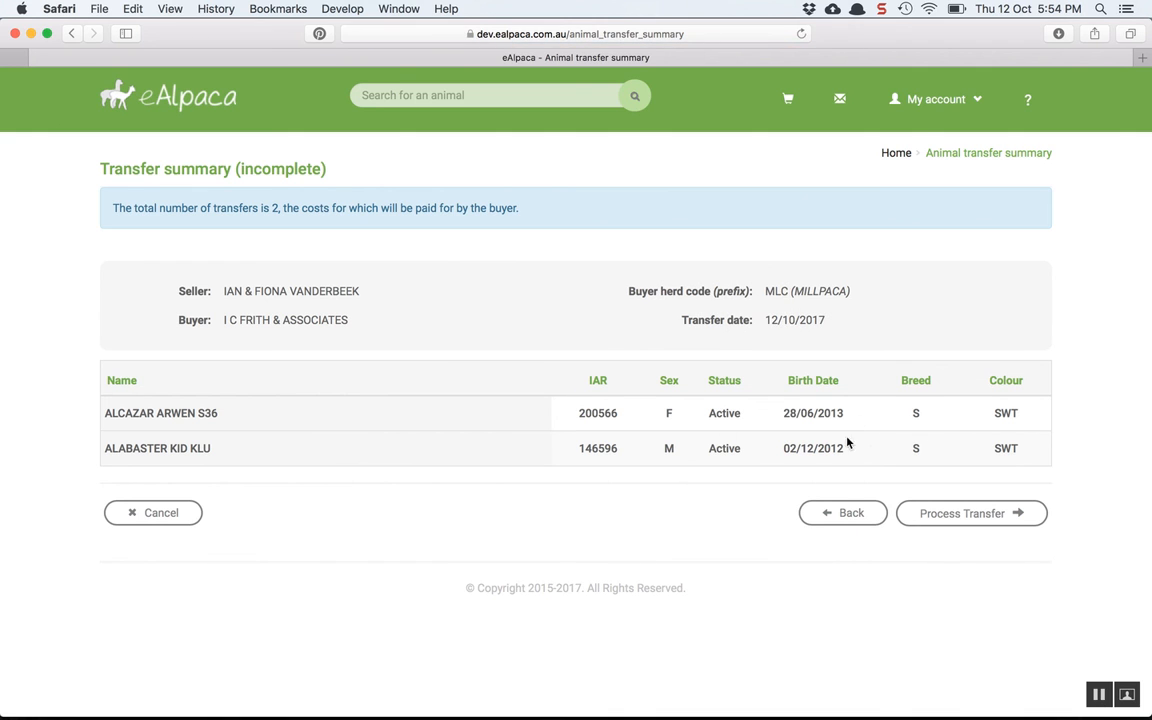